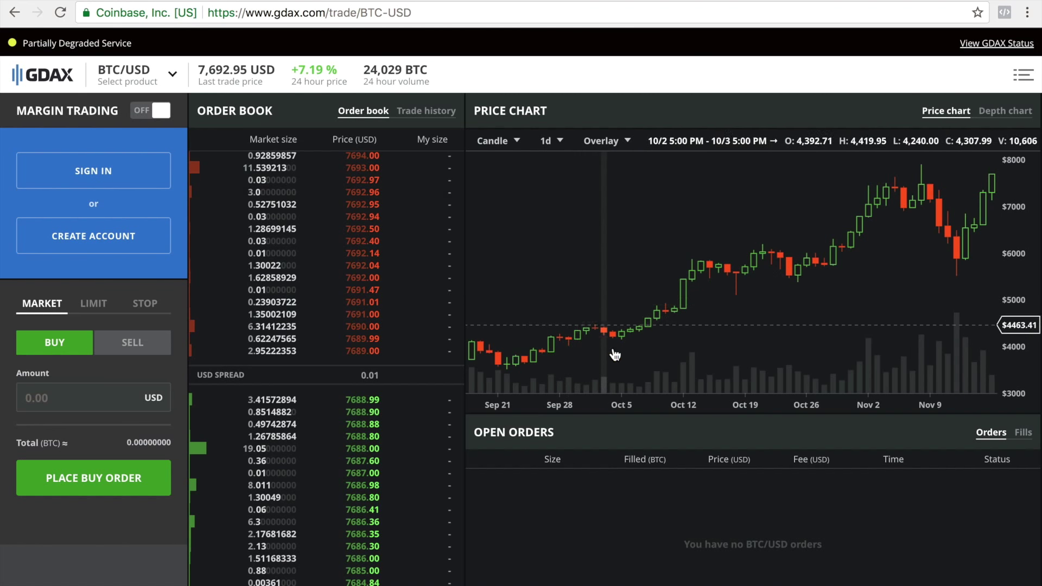
- Switch to the VirWoX site and log in with the saved username and account password
left_click(150, 1)
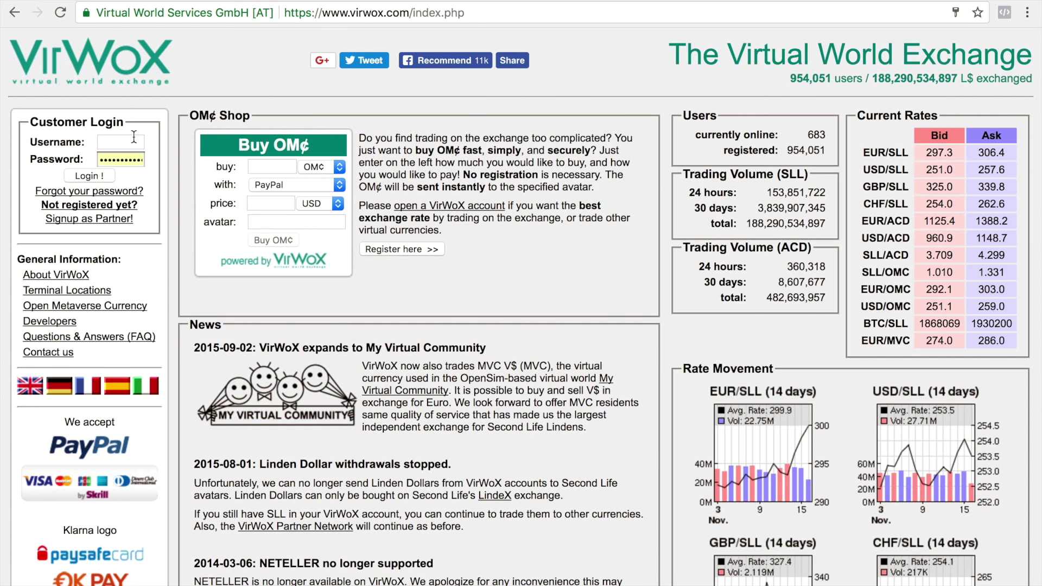
left_click(120, 142)
key("Down")
key("Return")
left_click(101, 175)
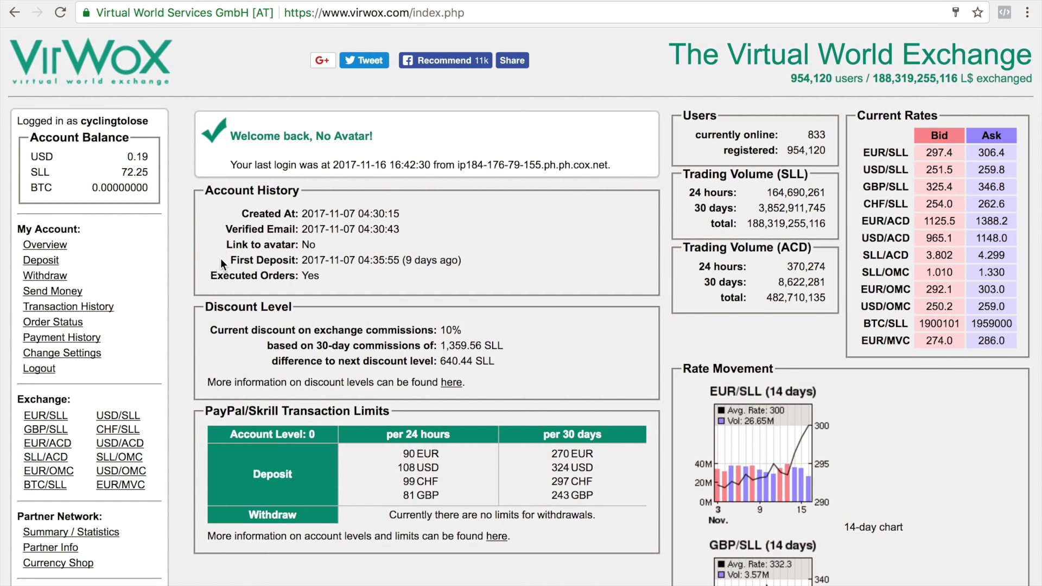
- Open the USD/SLL exchange page and follow its deposit link to the Deposit Funds page
scroll(220, 266, "down", 2)
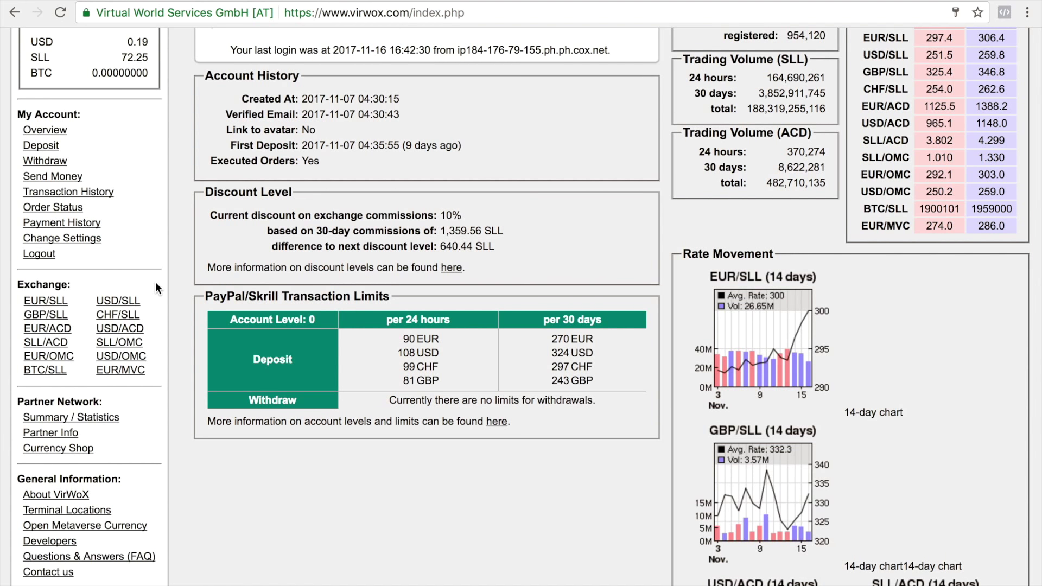
left_click(125, 302)
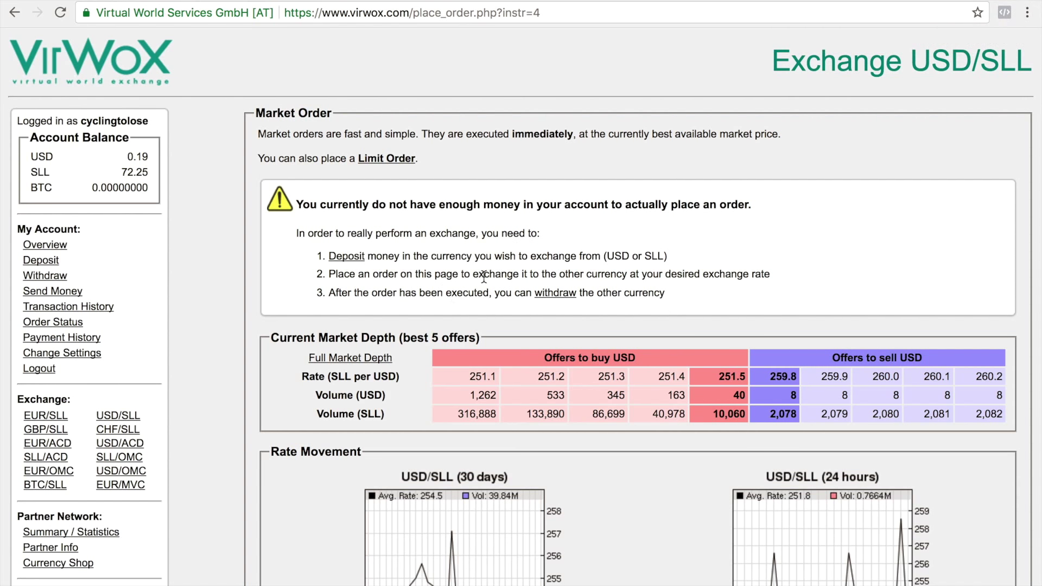
scroll(483, 276, "down", 2)
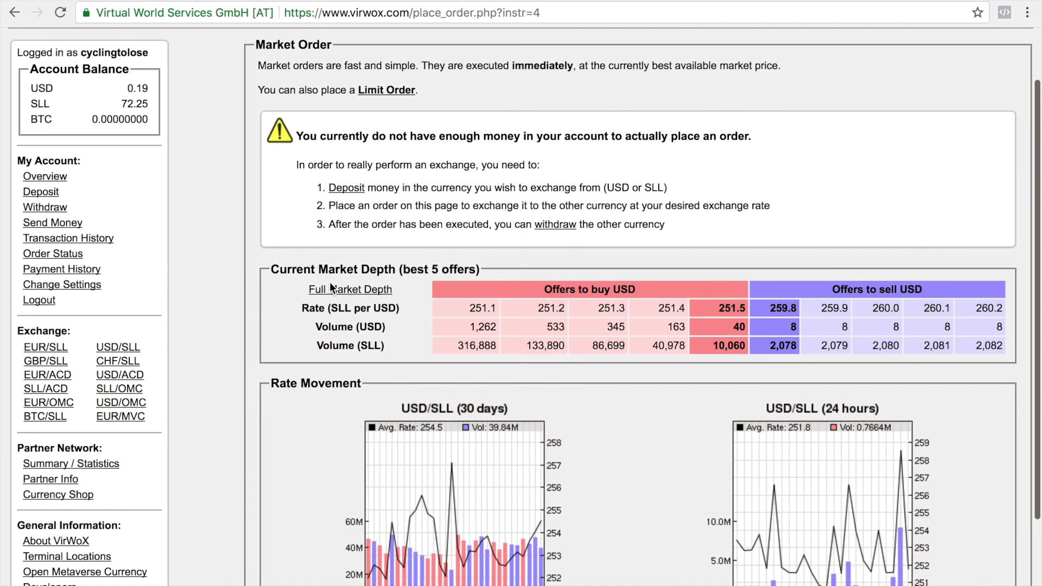
left_click(344, 189)
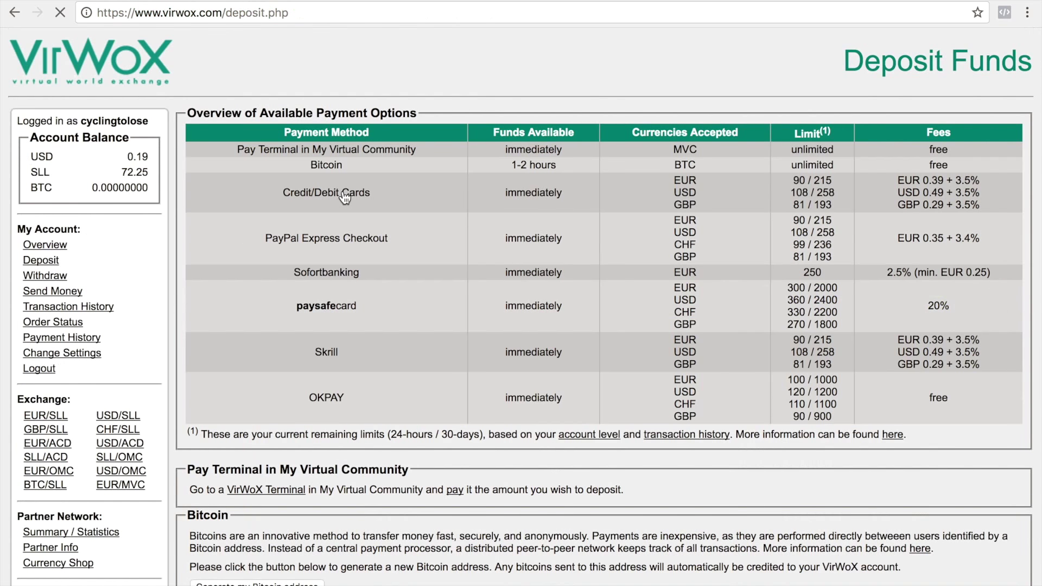
- Set the PayPal Express Checkout deposit to 30 USD and start the PayPal checkout
scroll(344, 198, "down", 5)
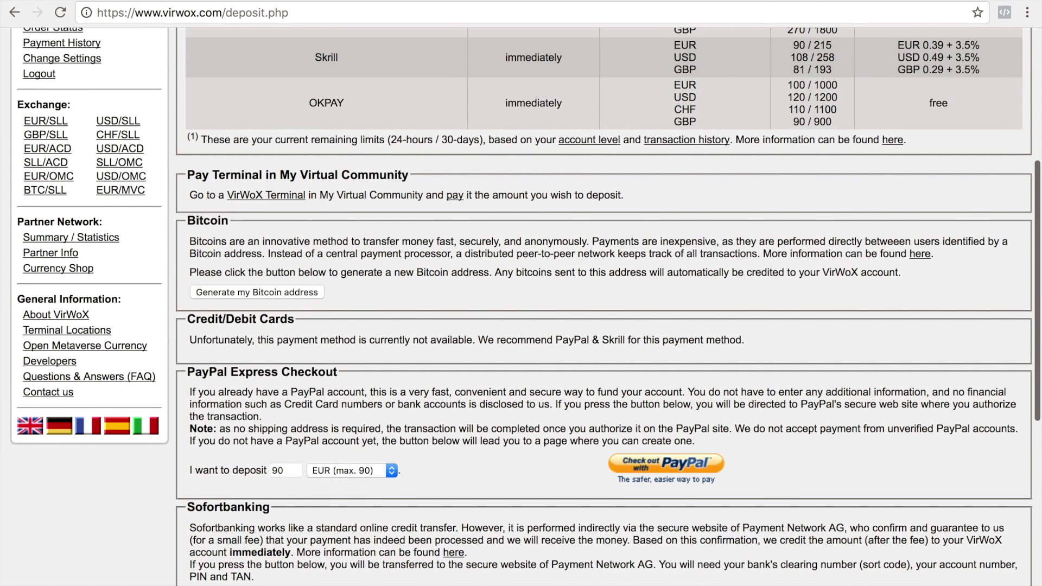
scroll(269, 355, "up", 5)
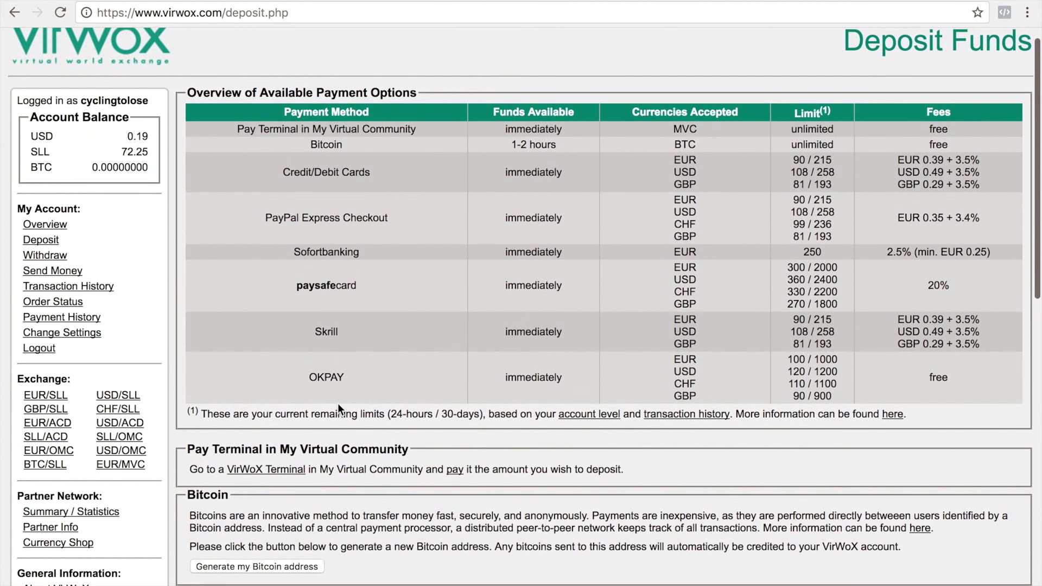
scroll(338, 404, "down", 6)
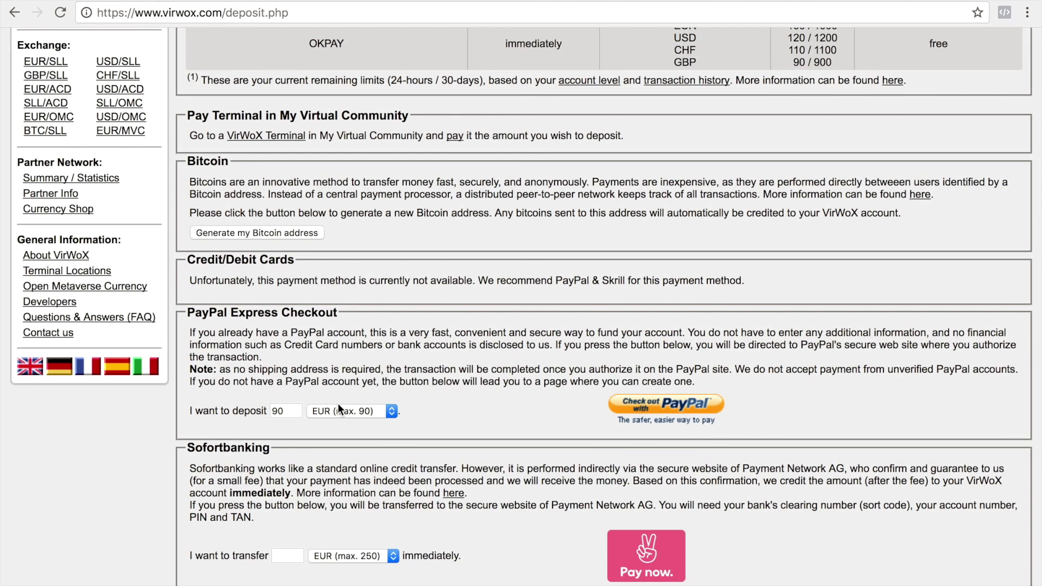
left_click(292, 412)
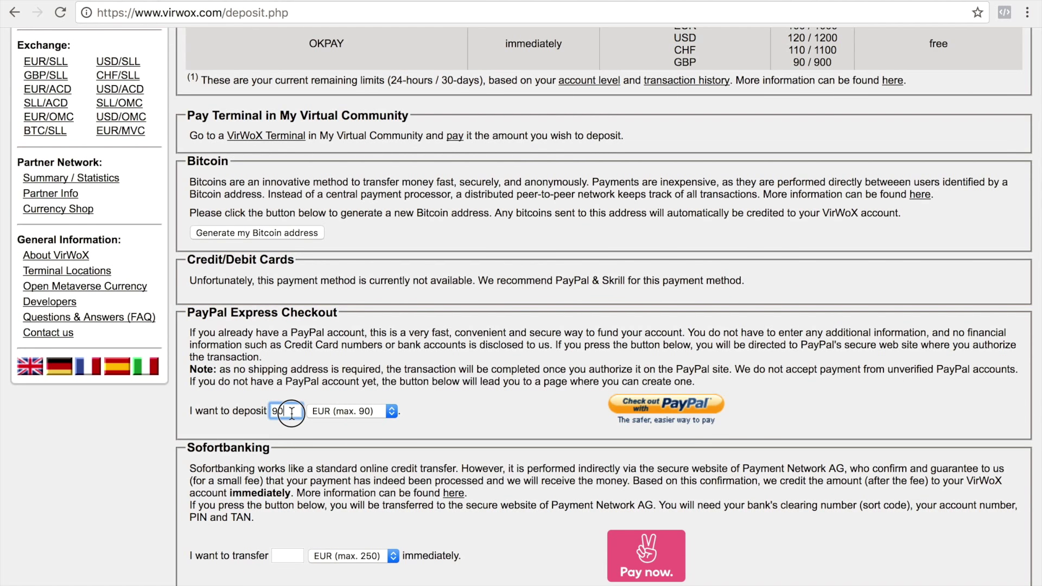
left_click_drag(292, 412, 236, 405)
type("30")
key("Tab")
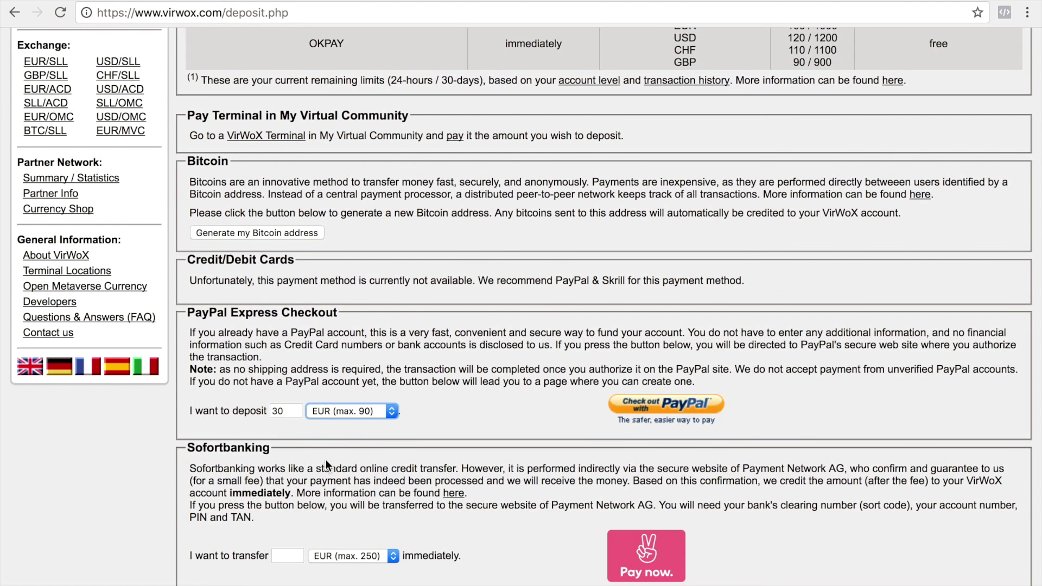
left_click(333, 413)
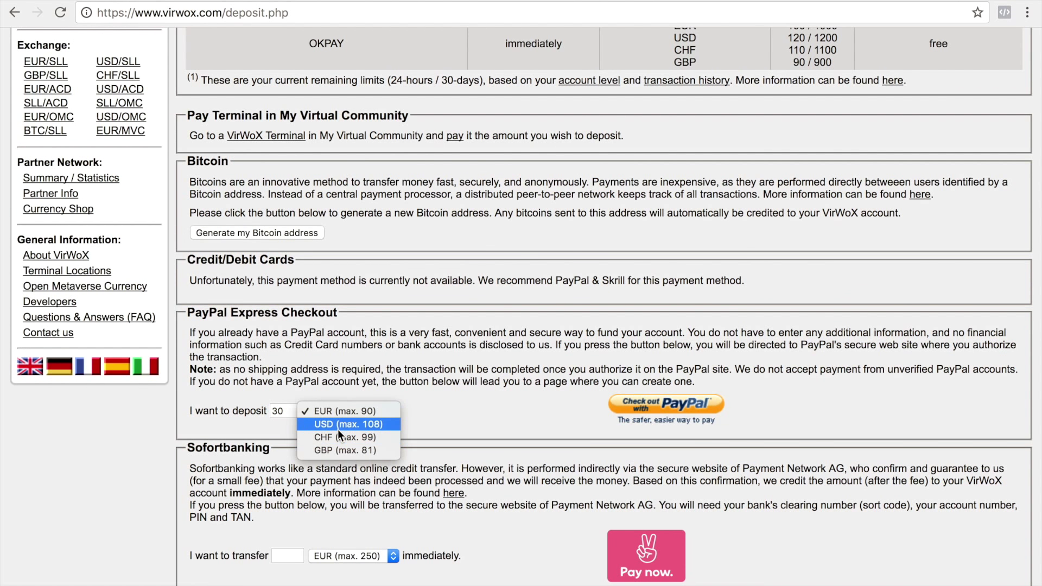
left_click(338, 426)
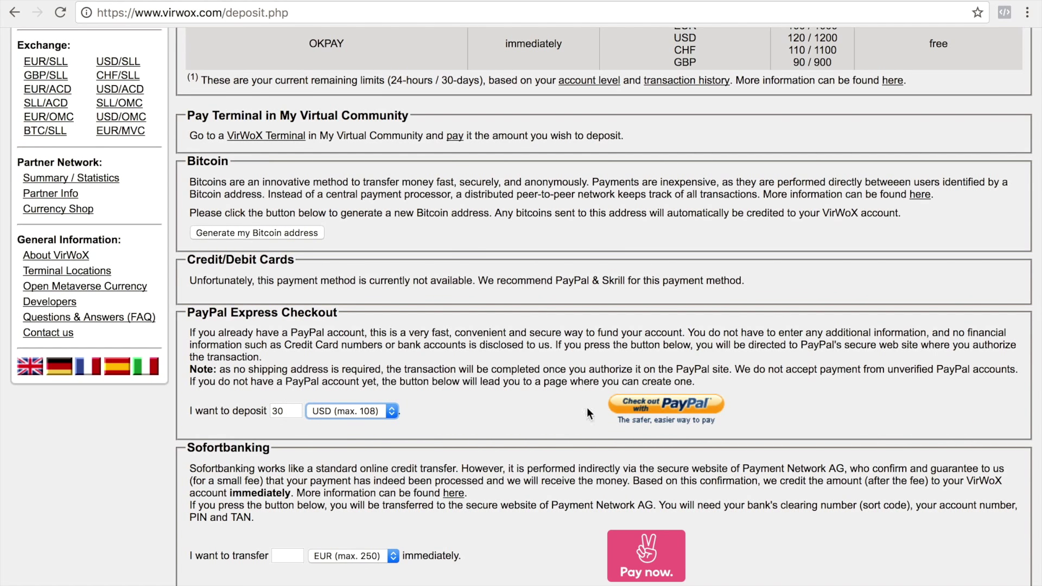
left_click(678, 407)
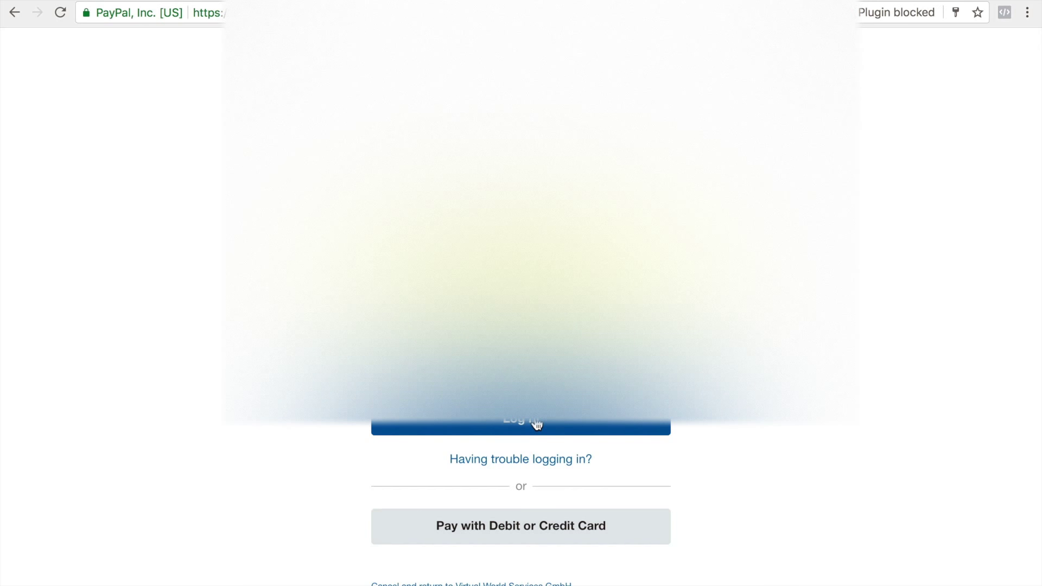
- Log in to PayPal and pay the $30.00 deposit from the PayPal Balance
left_click(537, 425)
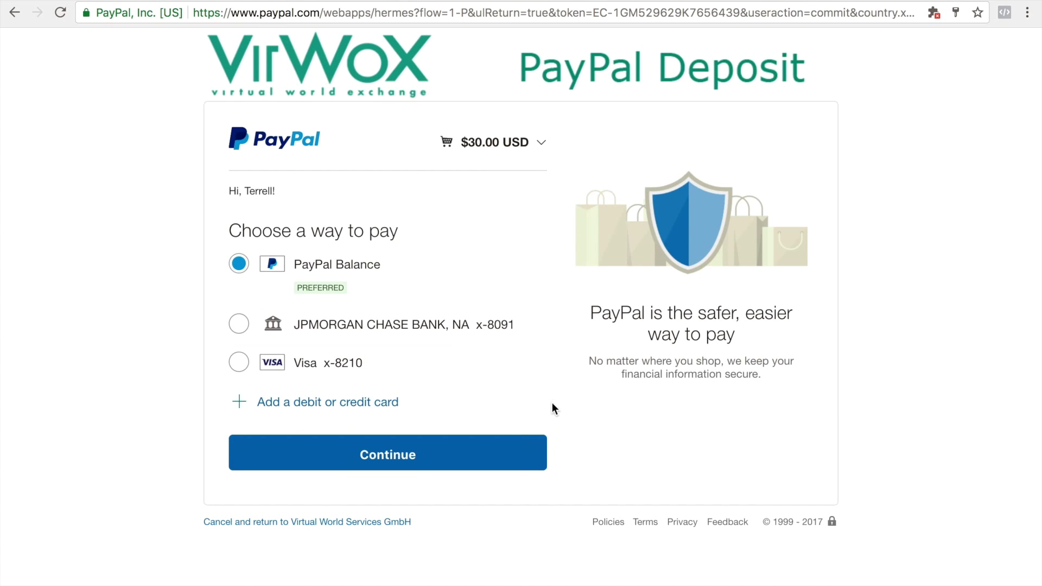
scroll(469, 383, "down", 2)
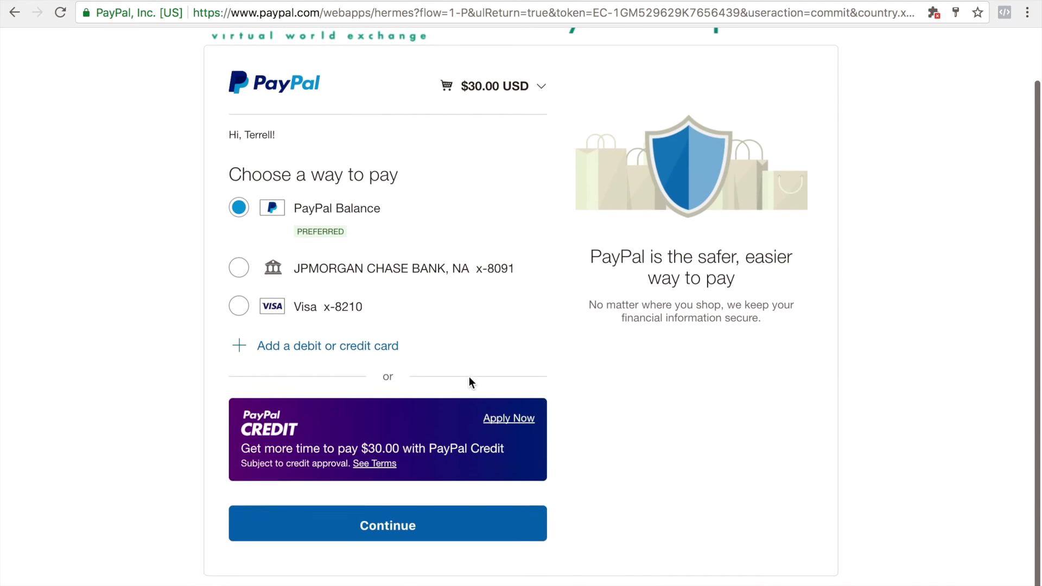
left_click(431, 539)
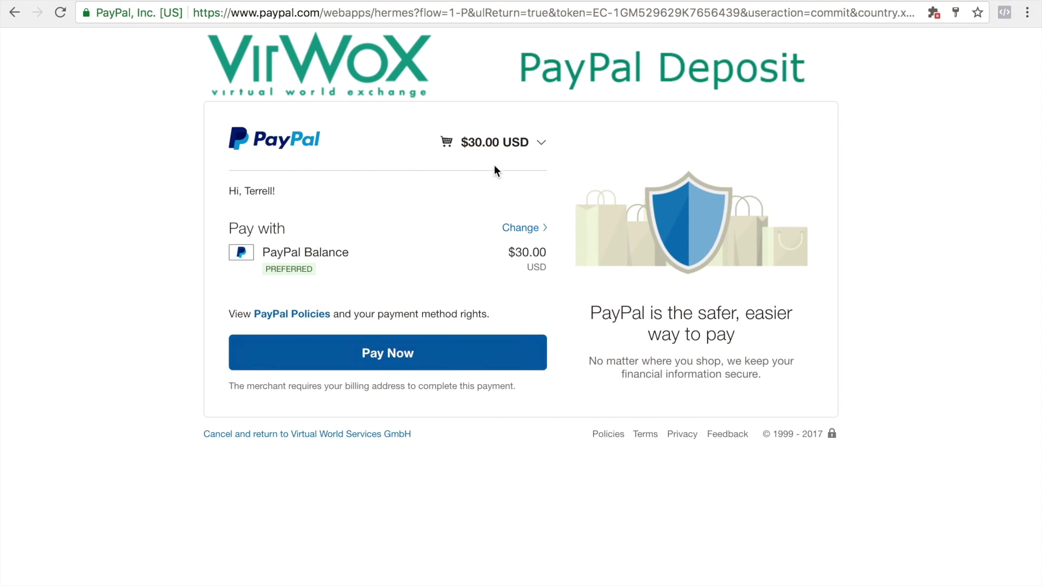
left_click(411, 369)
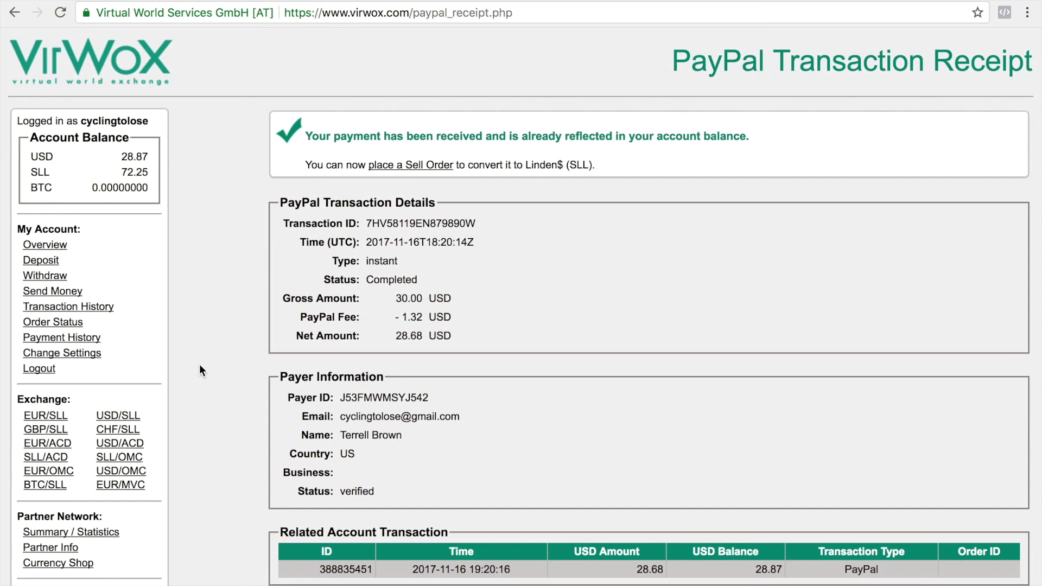
- Place a USD/SLL market order on VirWoX selling 28 USD for SLL
scroll(202, 371, "down", 1)
left_click(118, 377)
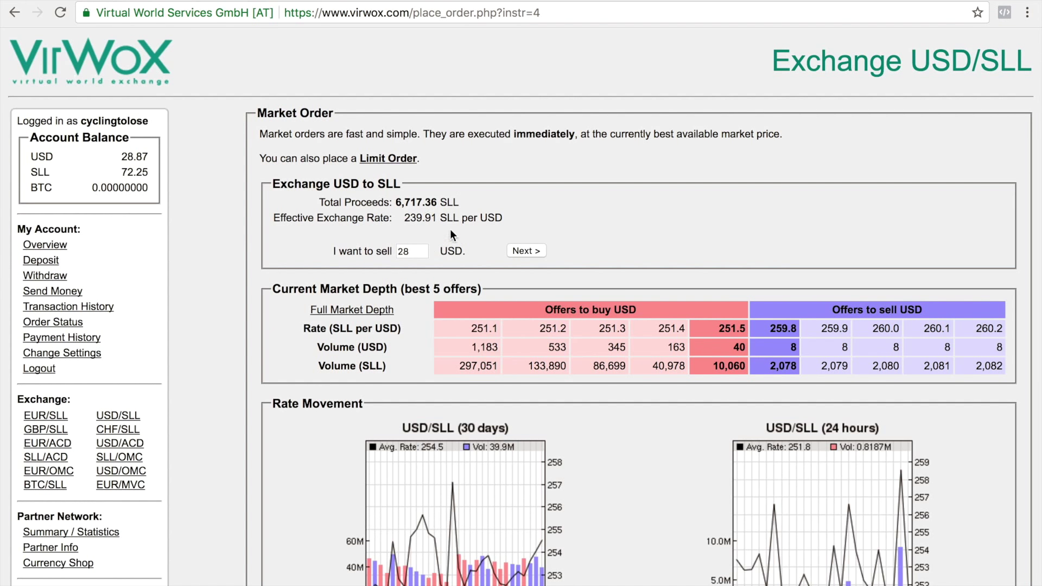
left_click_drag(419, 250, 392, 251)
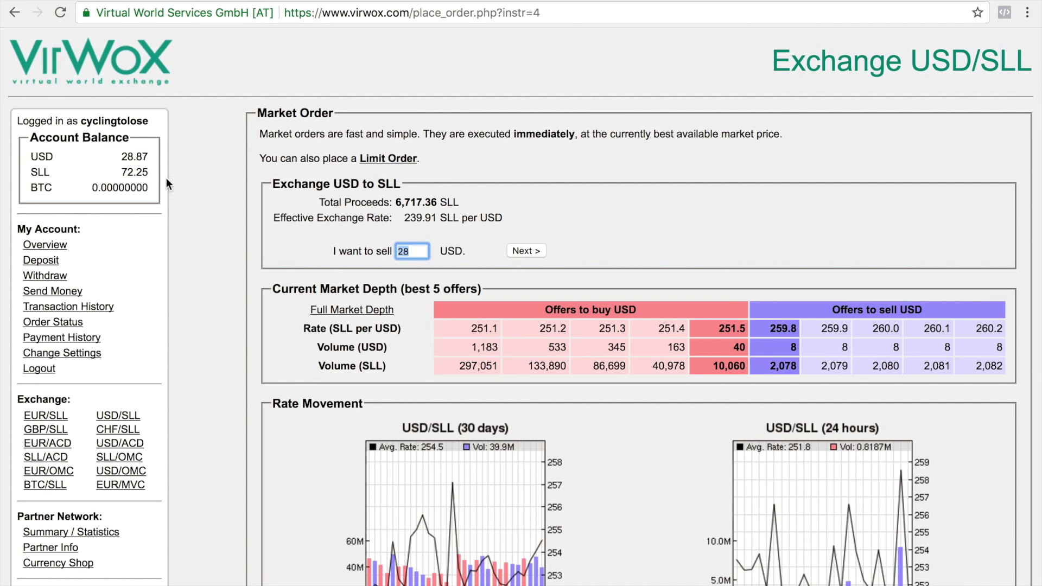
left_click(415, 251)
left_click(510, 252)
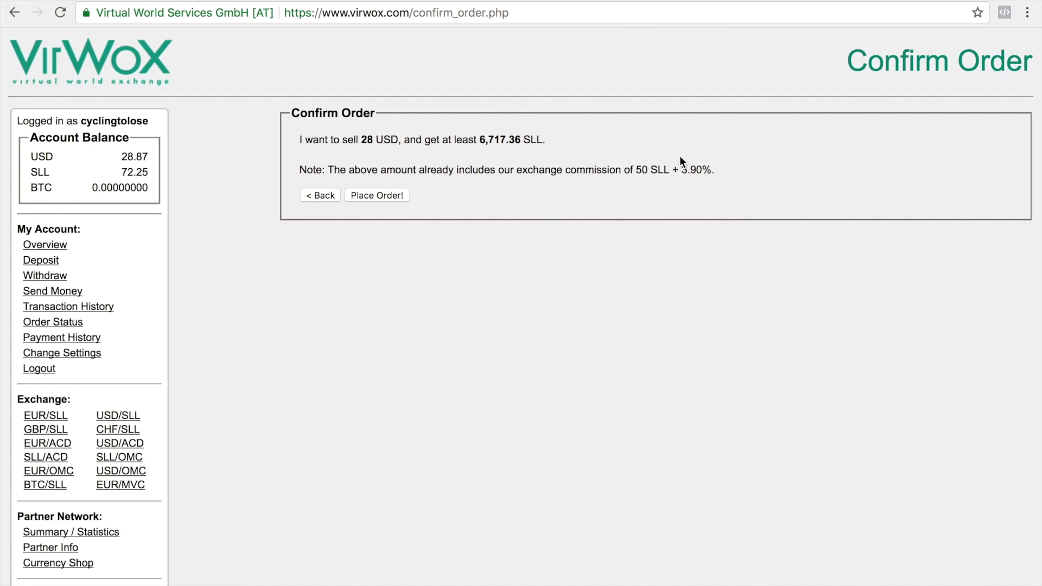
left_click(386, 196)
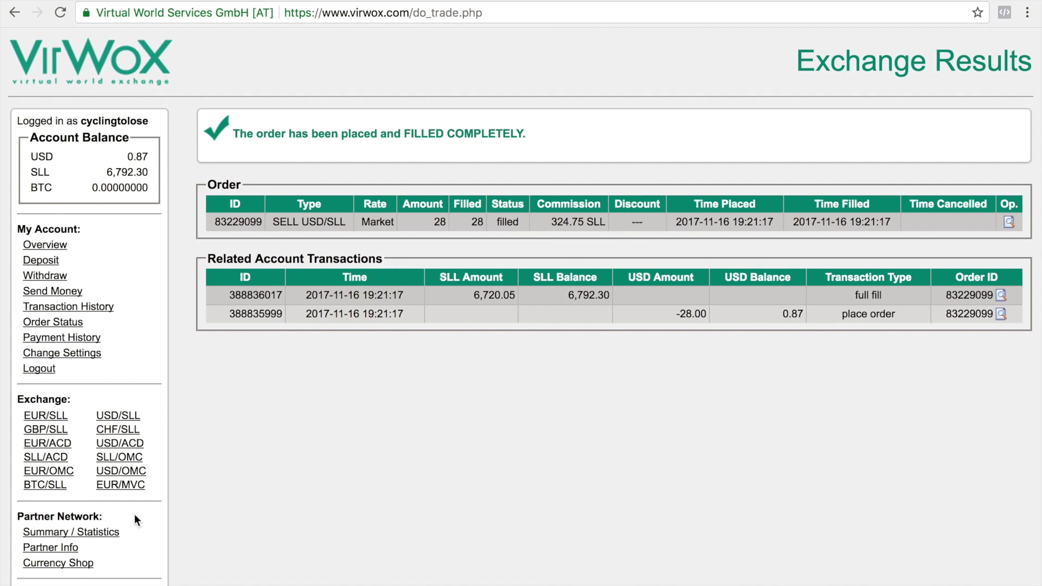
- Place a BTC/SLL market order buying 0.0033 BTC with the SLL balance
left_click(35, 486)
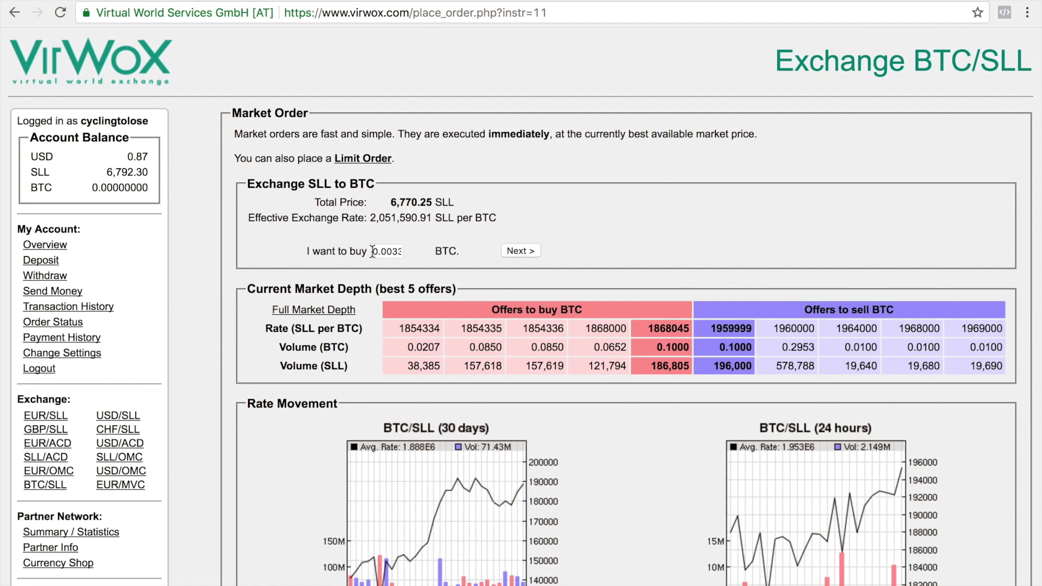
double_click(406, 253)
left_click(433, 218)
left_click(522, 251)
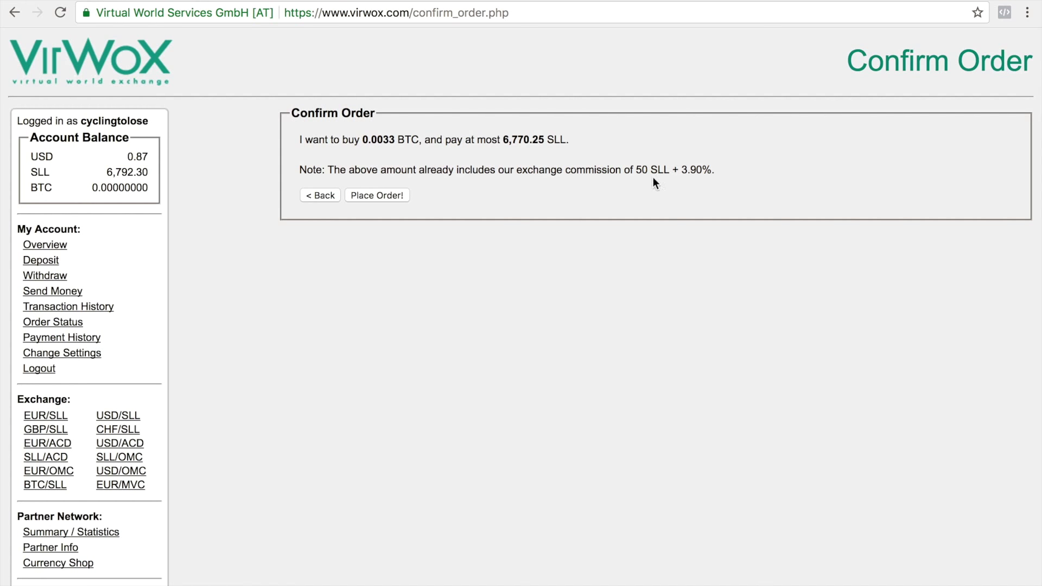
left_click(392, 197)
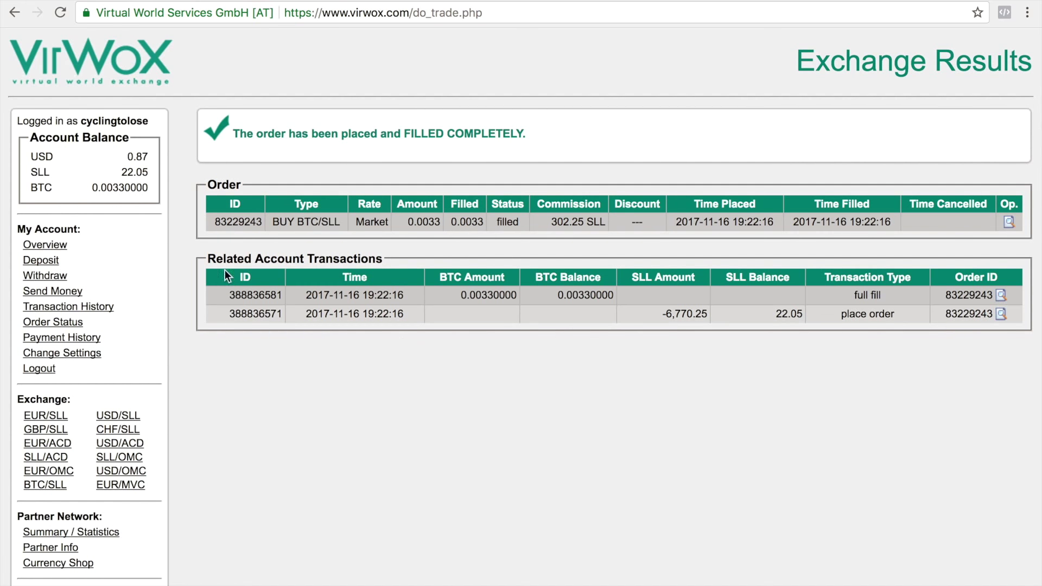
left_click_drag(93, 188, 184, 196)
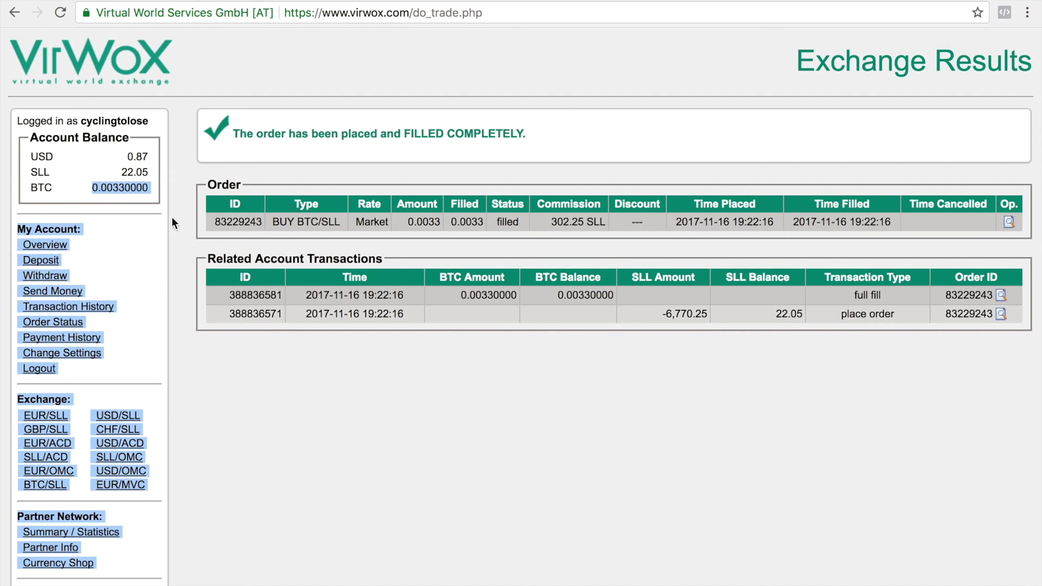
left_click(355, 406)
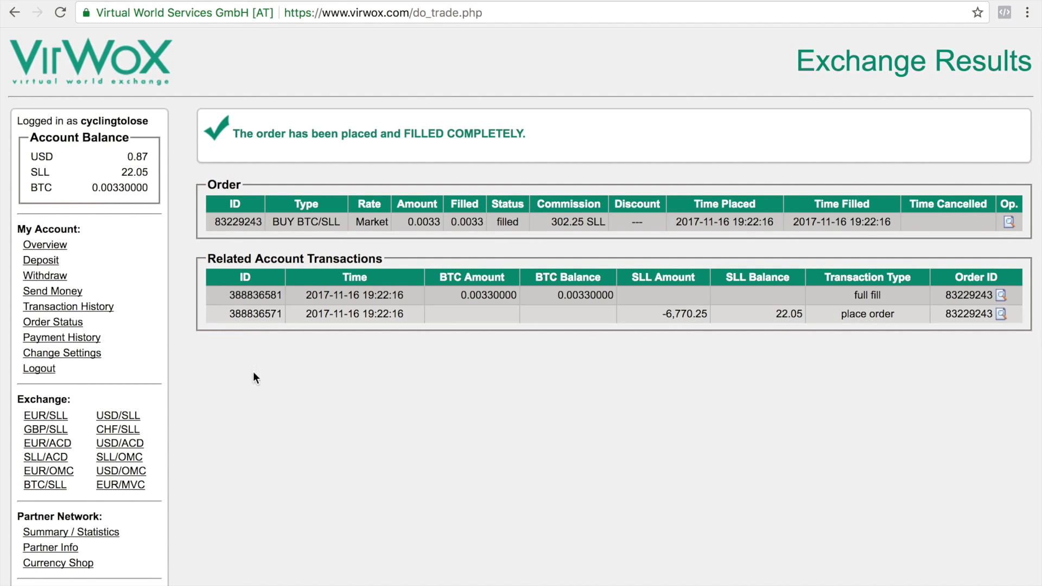
- Open the Withdraw Funds page and copy the maximum amount, 0.00330000 BTC, into the Bitcoin withdrawal amount
left_click(30, 275)
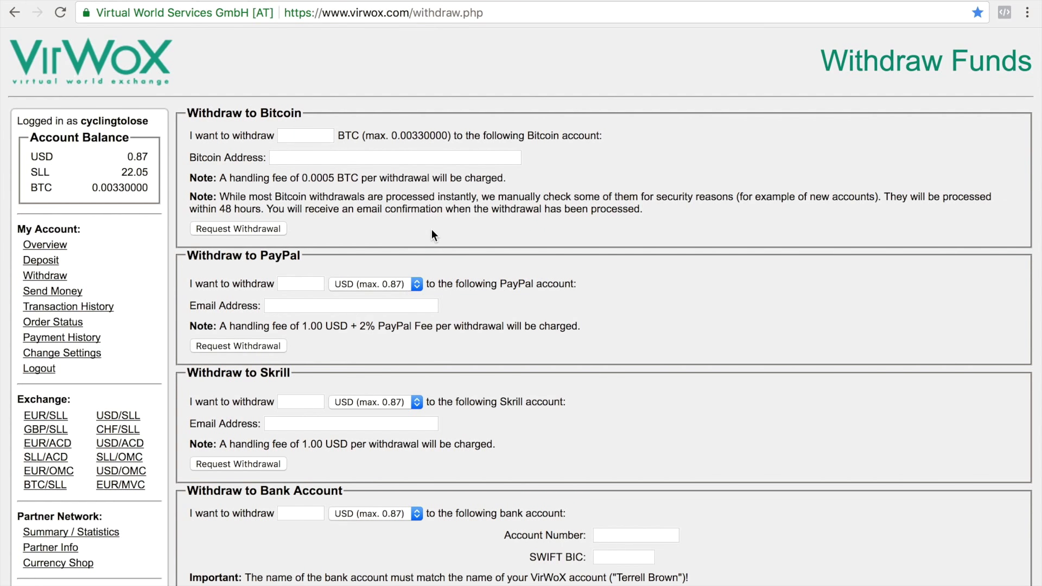
left_click(308, 138)
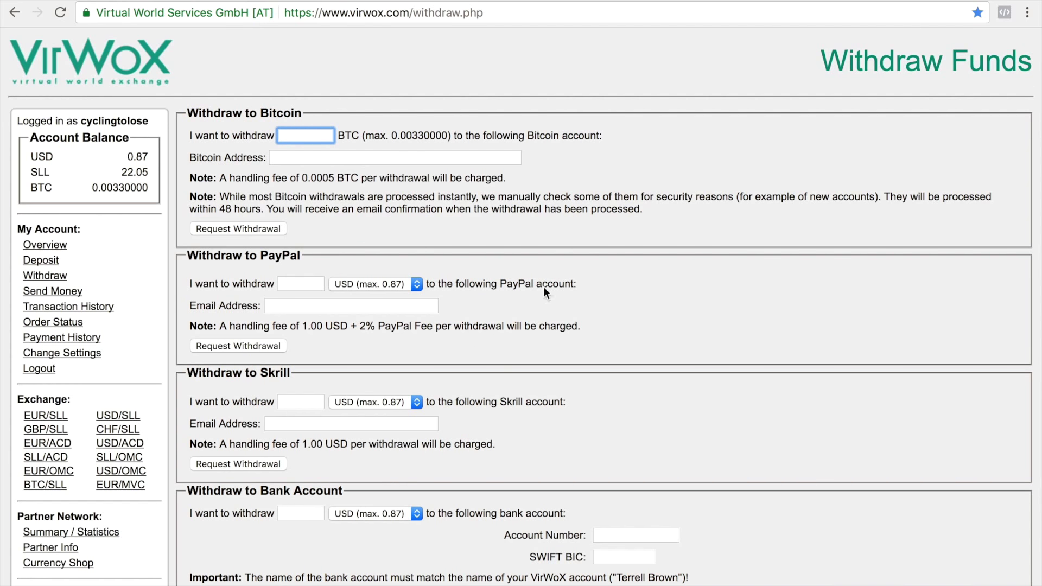
double_click(431, 137)
right_click(431, 137)
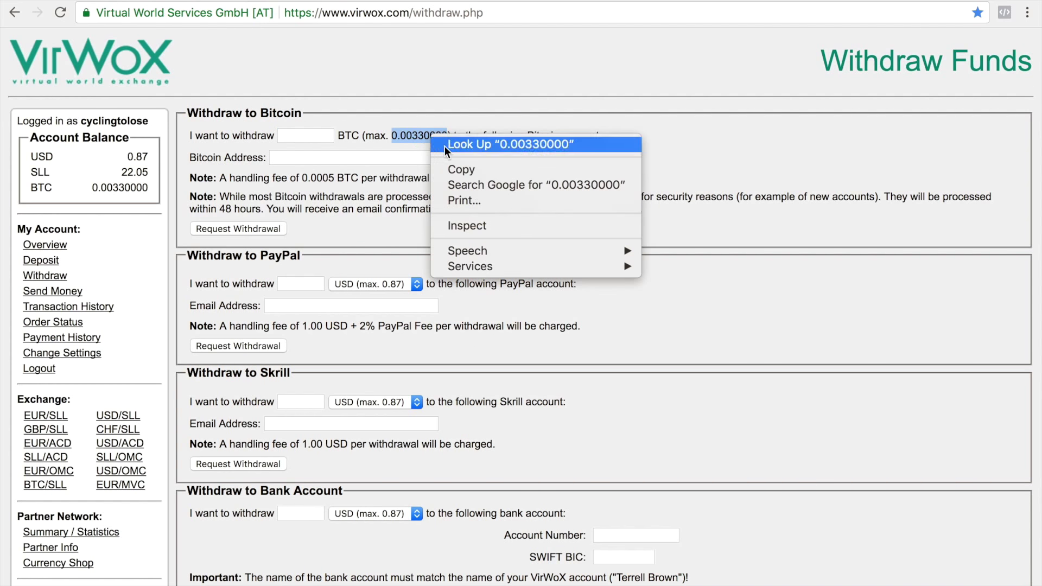
left_click(448, 171)
left_click(306, 136)
right_click(306, 135)
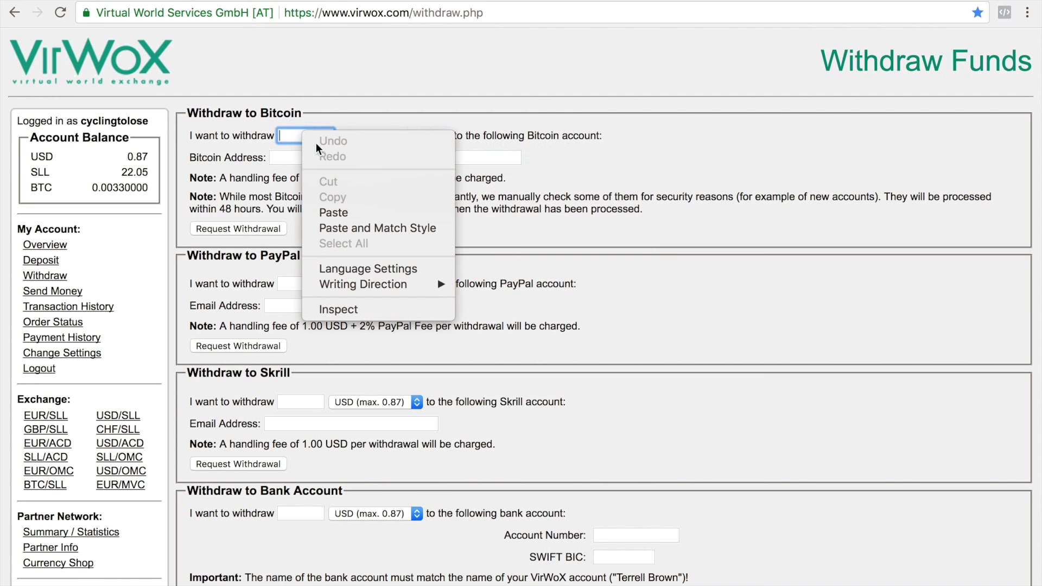
left_click(347, 214)
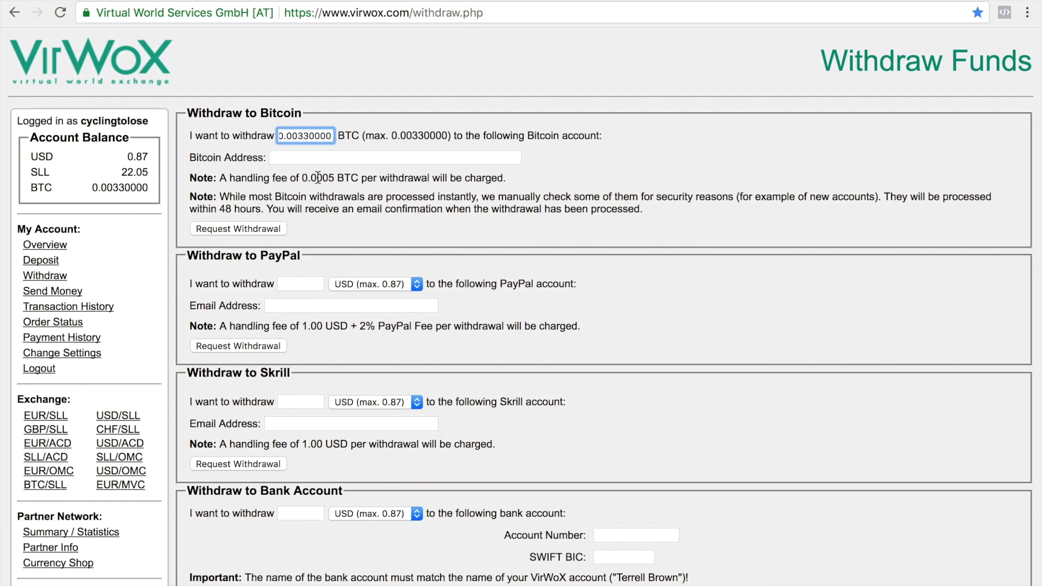
- Switch to the GDAX BTC/USD trading page and sign in to the account
left_click(307, 159)
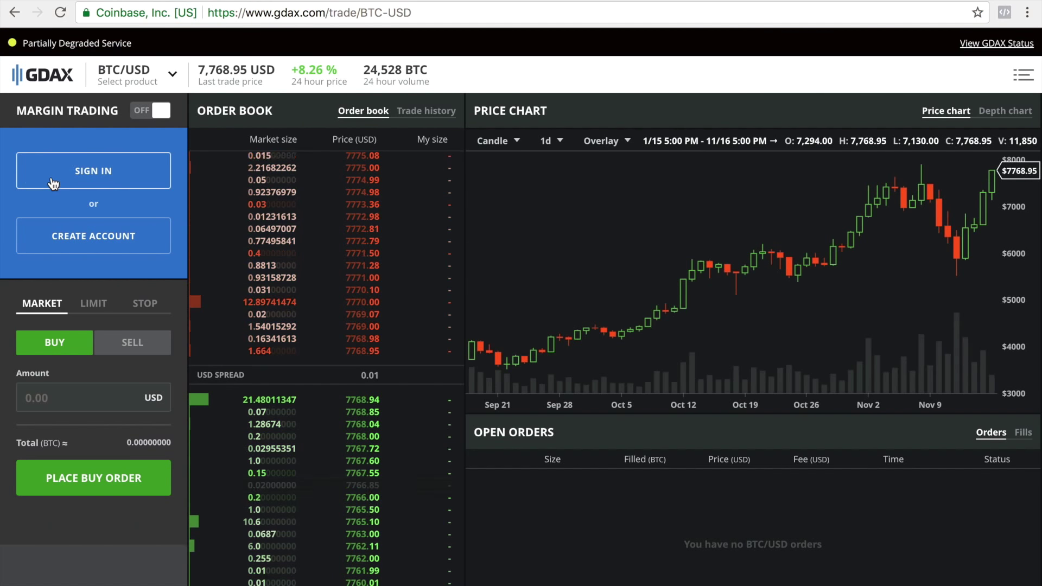
left_click(53, 183)
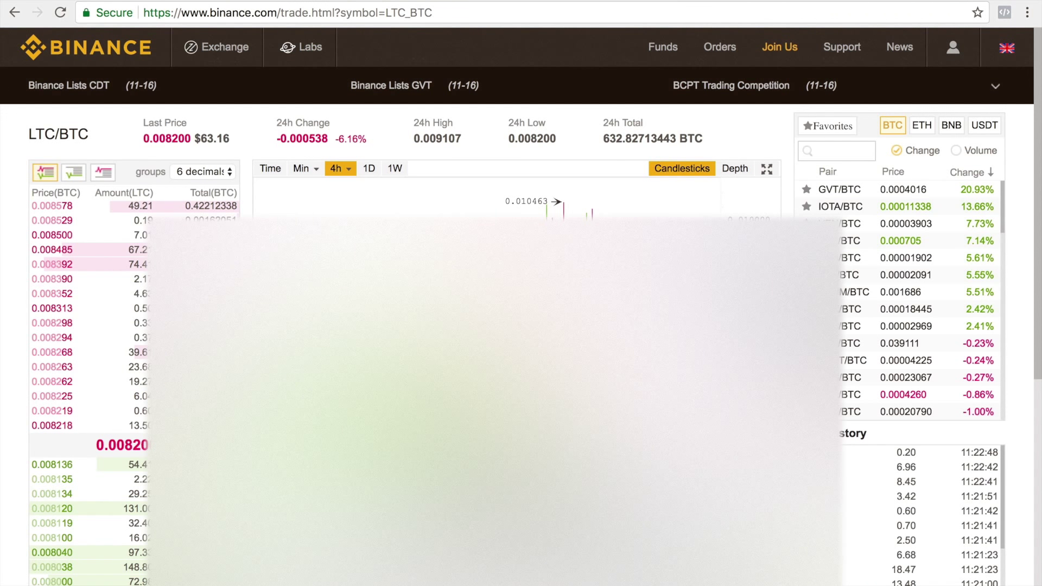
left_click(665, 1)
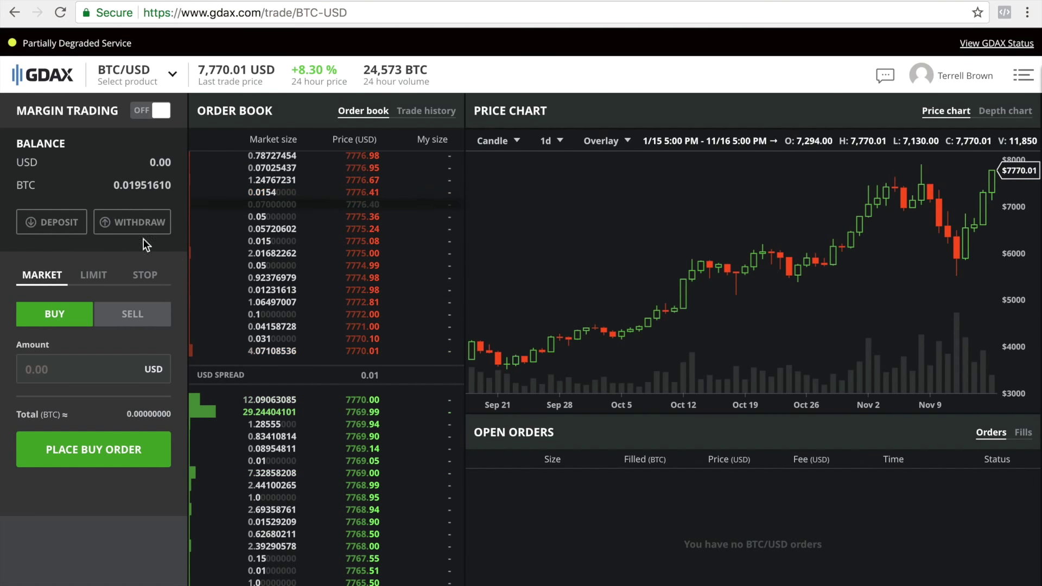
- Open the GDAX deposit funds dialog at the BTC address and copy the deposit address
left_click(72, 225)
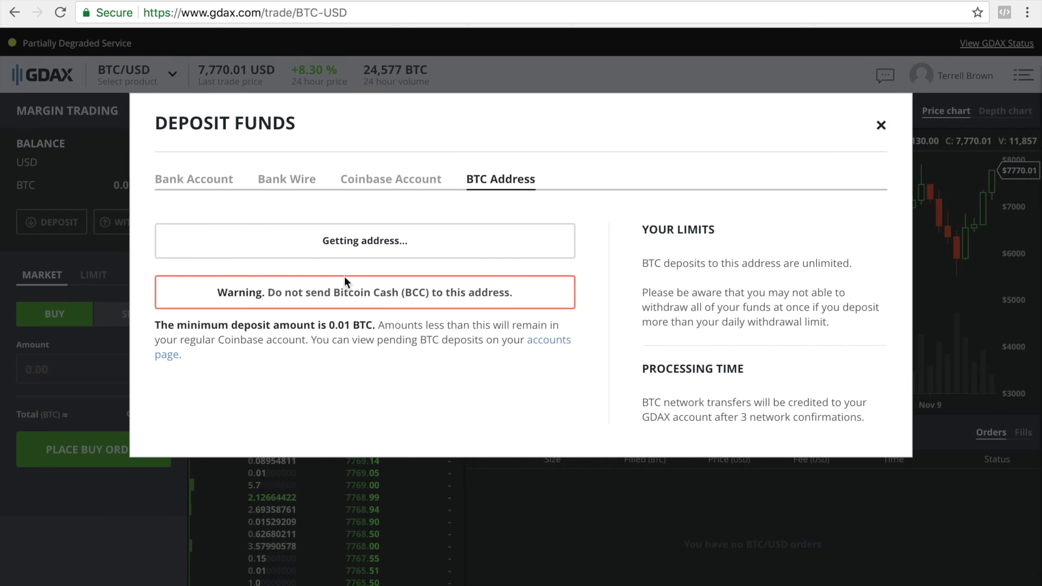
double_click(359, 243)
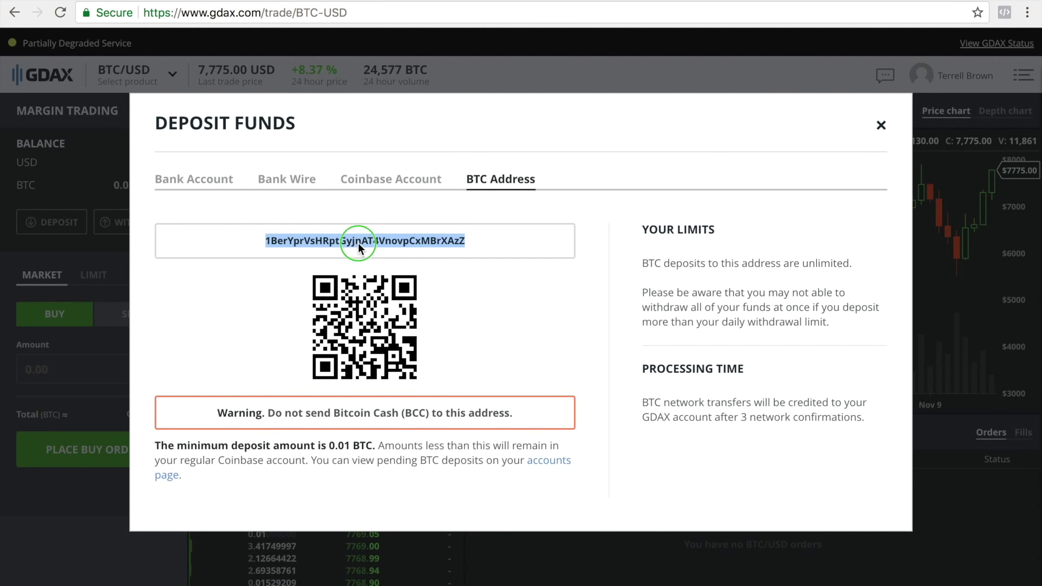
right_click(358, 243)
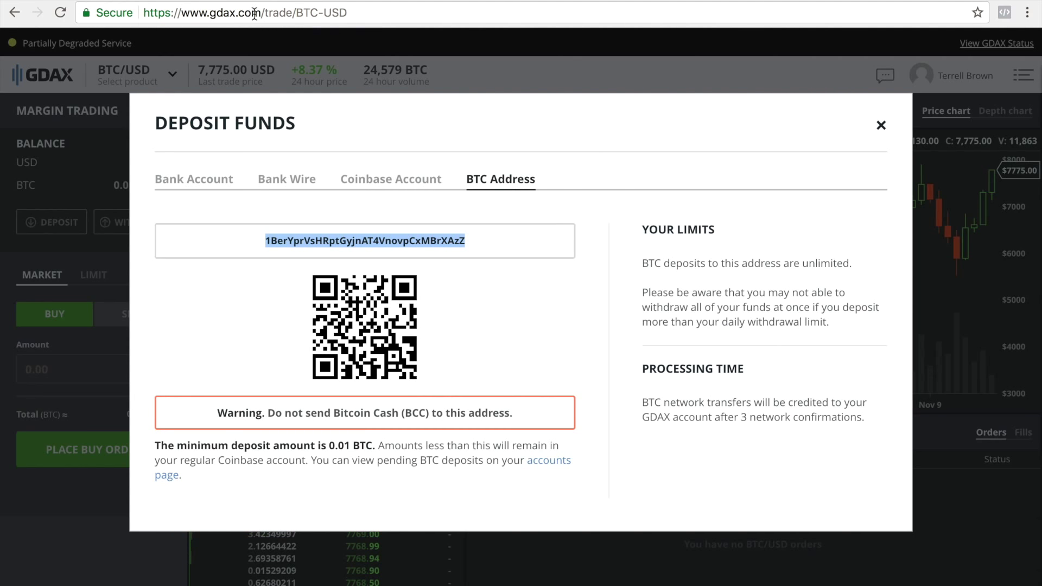
- Switch to the VirWoX Withdraw Funds page and enter the receiving Bitcoin address for the Bitcoin withdrawal
key("ctrl+Tab")
left_click(387, 162)
left_click(327, 159)
left_click(373, 176)
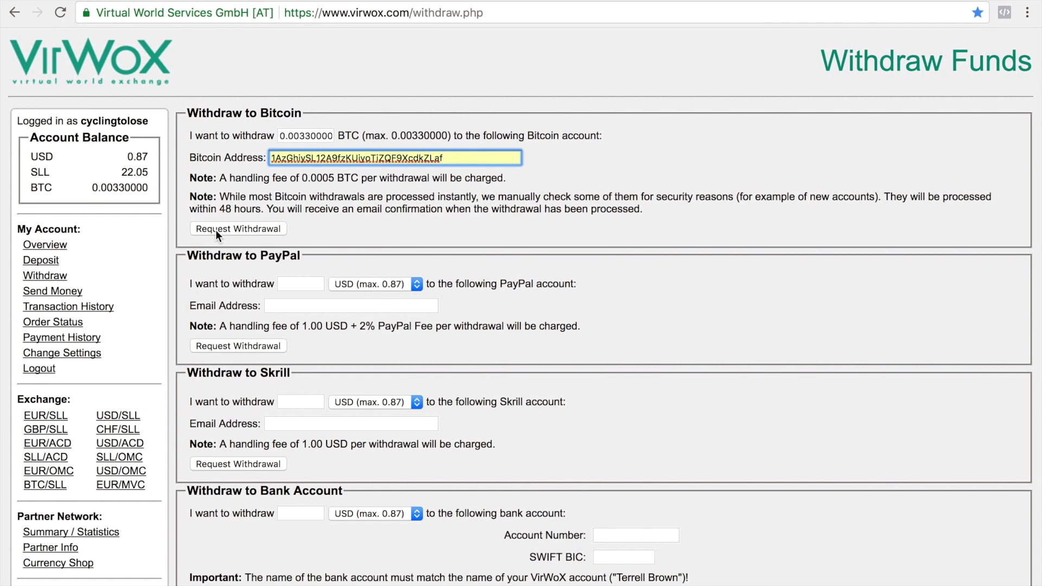
- Check the Bitcoin withdrawal amount and request the withdrawal of 0.00330000 BTC to the entered address
scroll(216, 229, "down", 1)
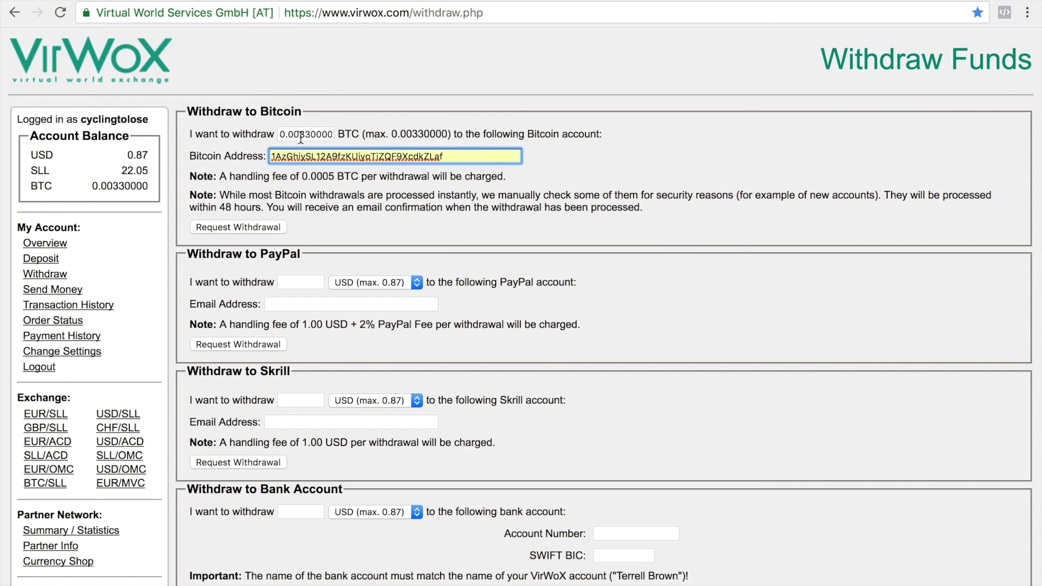
left_click_drag(281, 137, 329, 136)
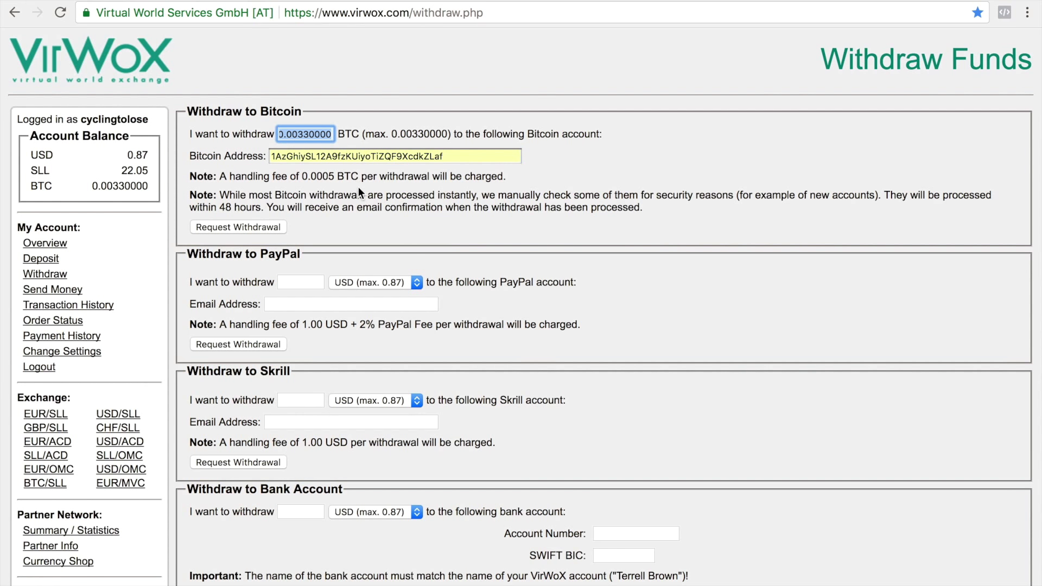
left_click(375, 193)
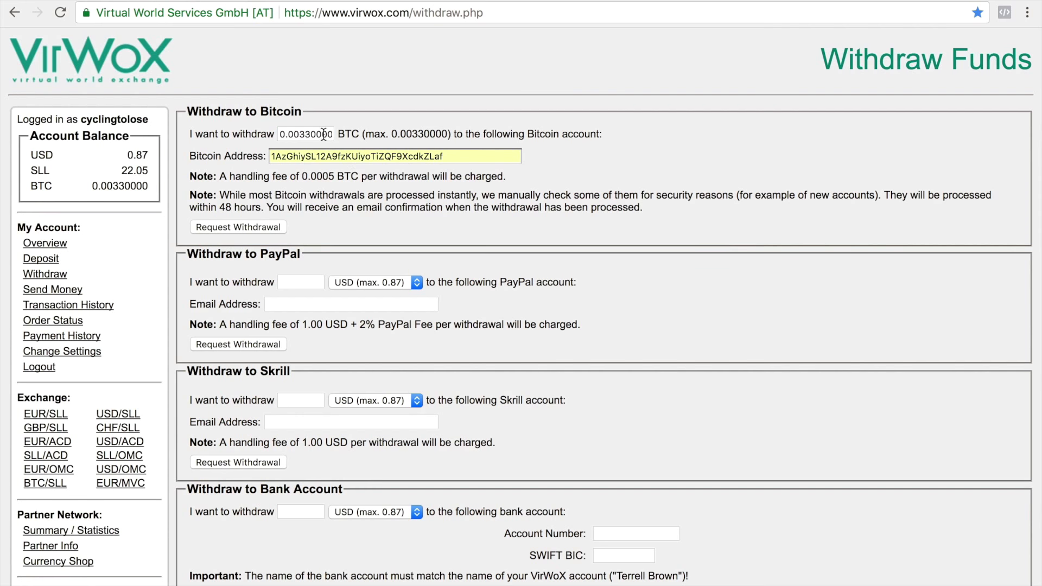
left_click(255, 226)
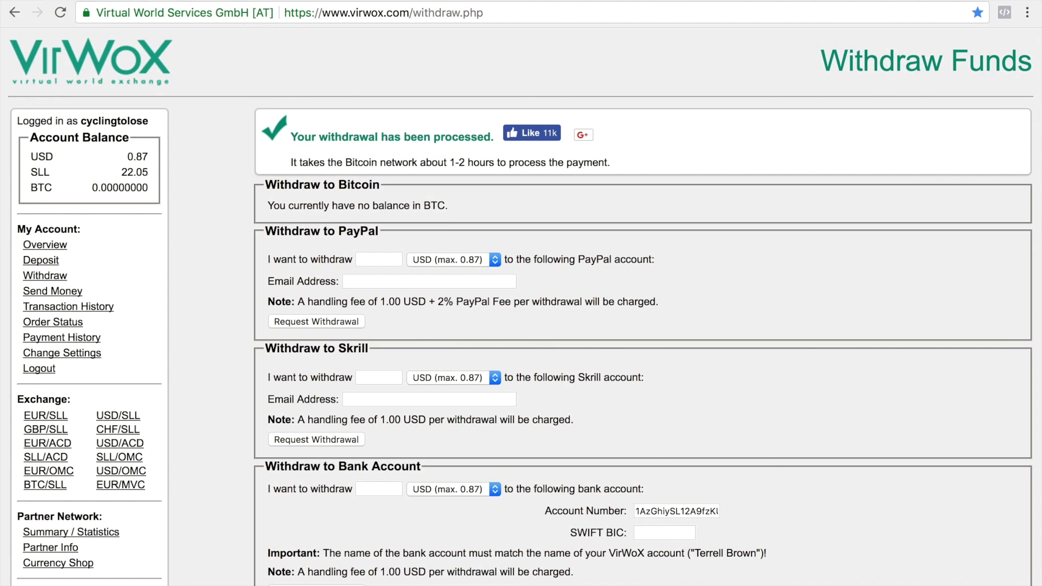
- Switch back to GDAX, dismiss the deposit dialog, and fill in a BTC/USD market sell order for .0028000000 BTC
left_click(568, 0)
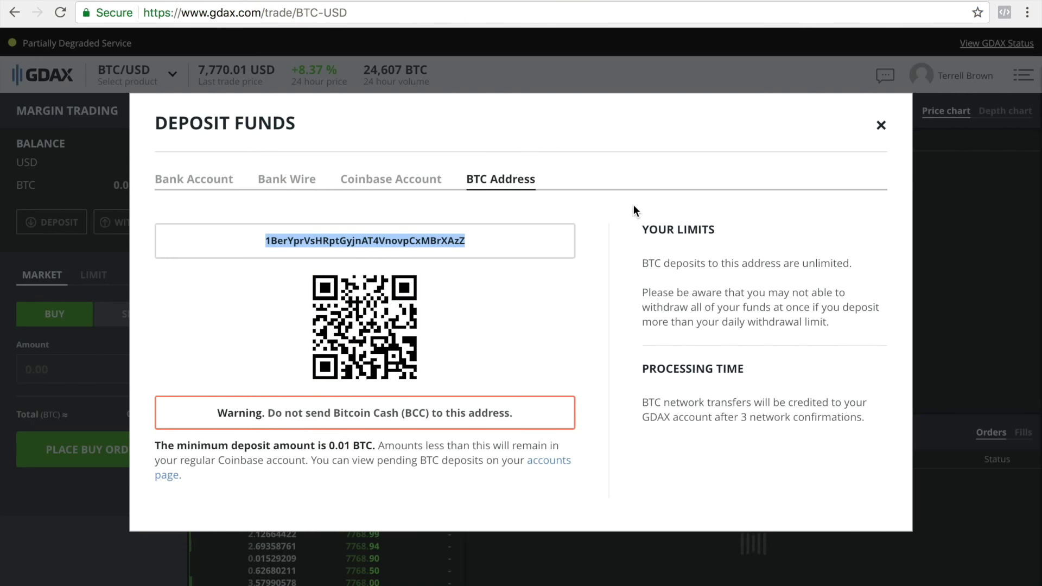
left_click(881, 125)
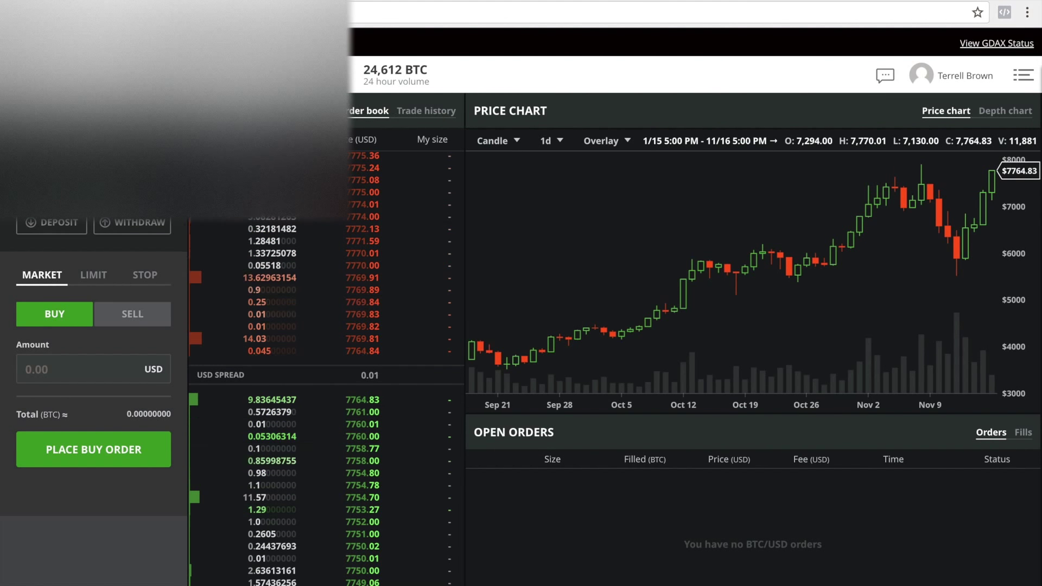
left_click(109, 73)
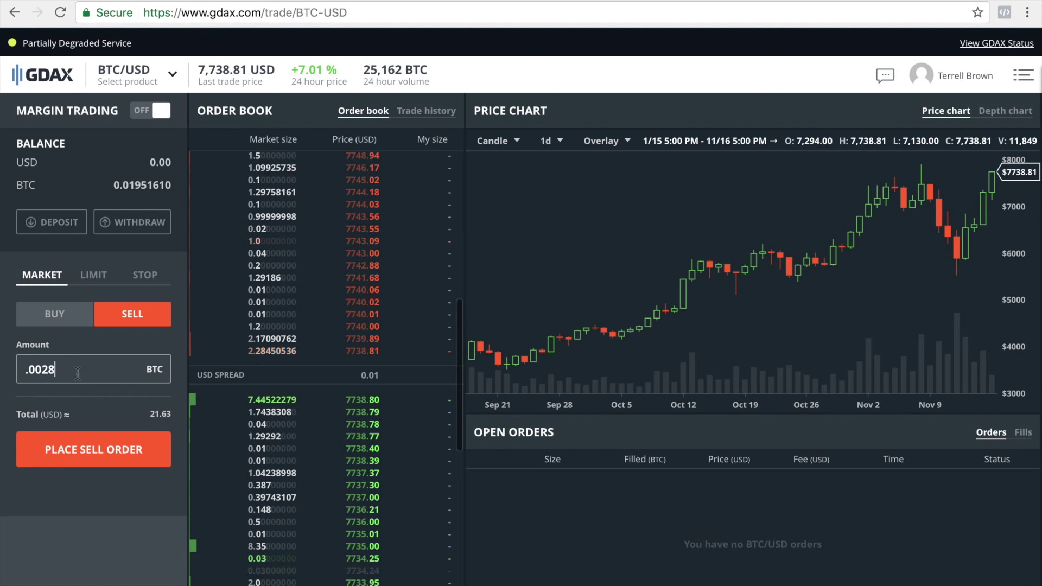
type("000")
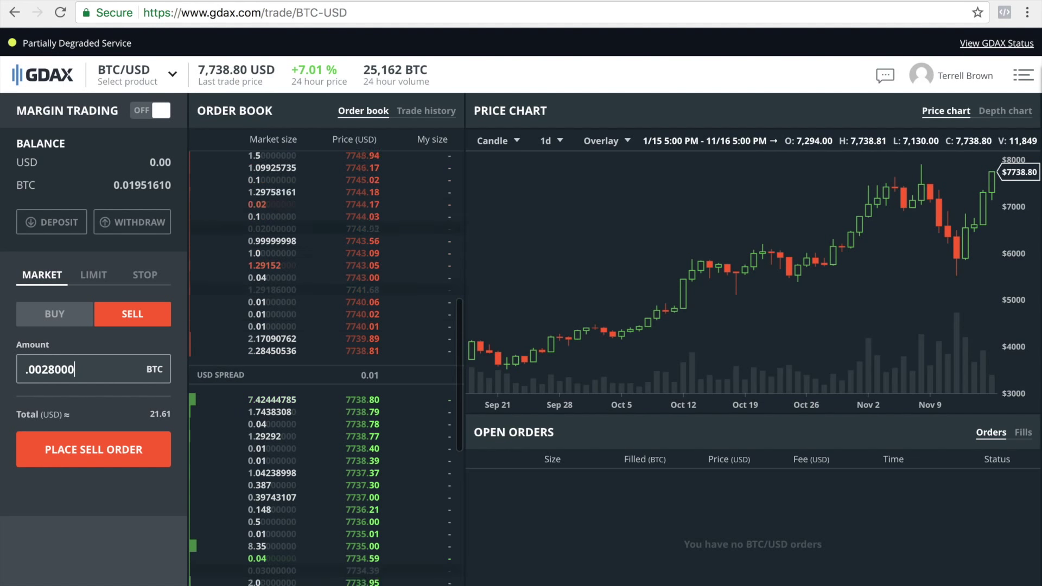
type("000")
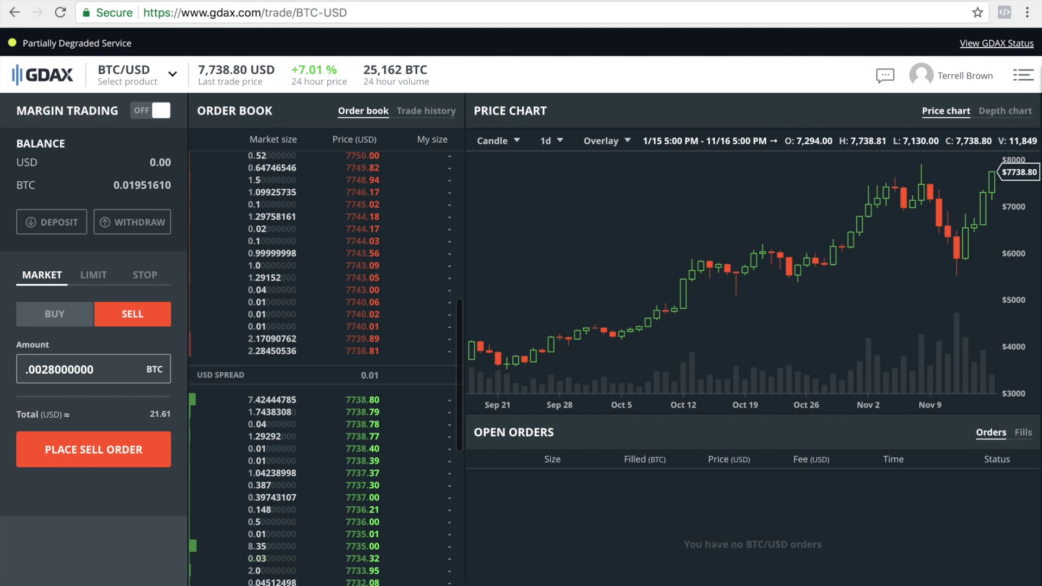